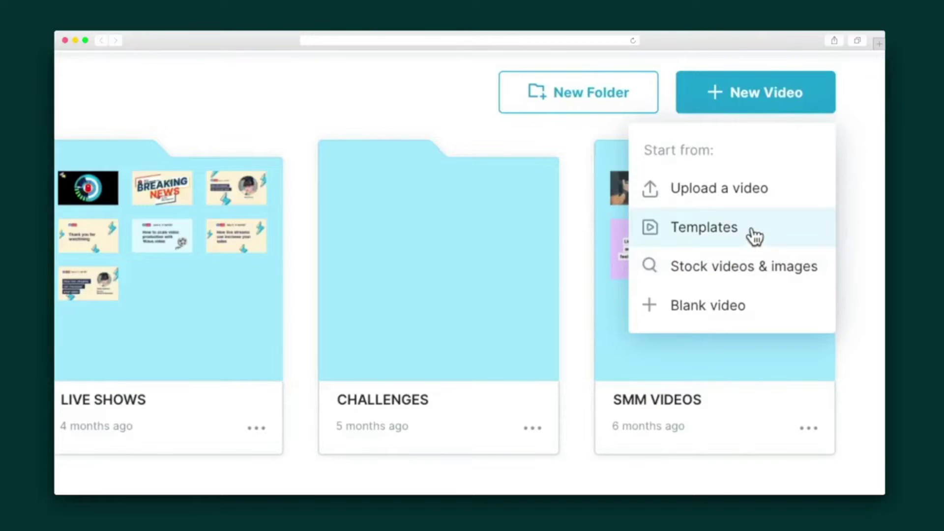
Browse templates by use case and industry, then preview and edit the Webinar Invitation Video template
click(705, 227)
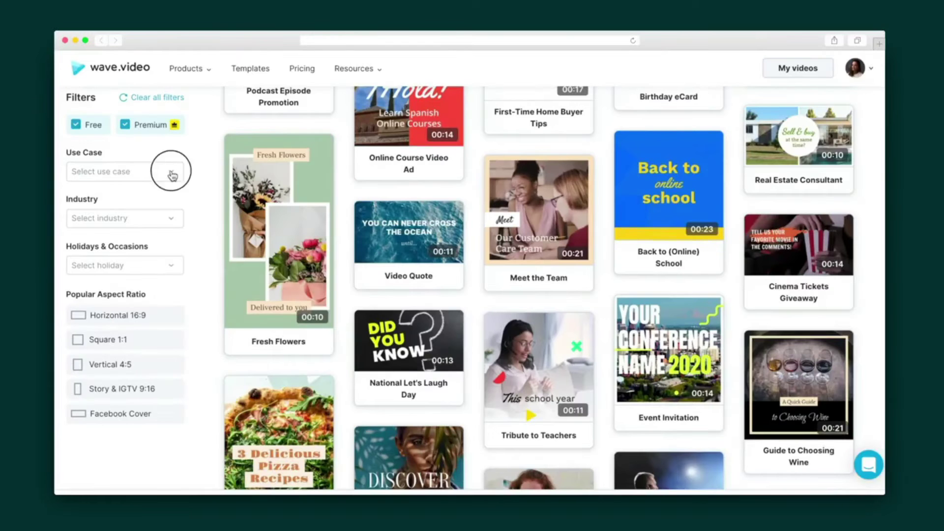
click(172, 175)
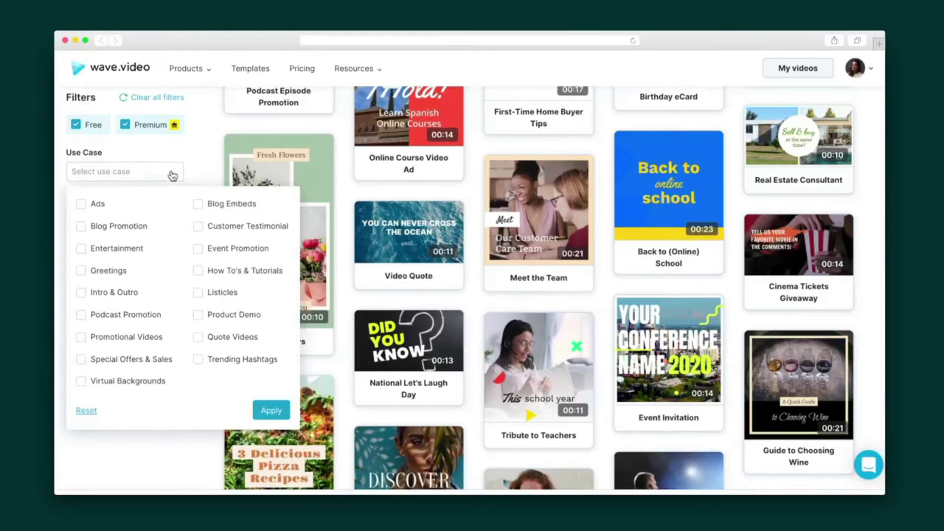
click(173, 175)
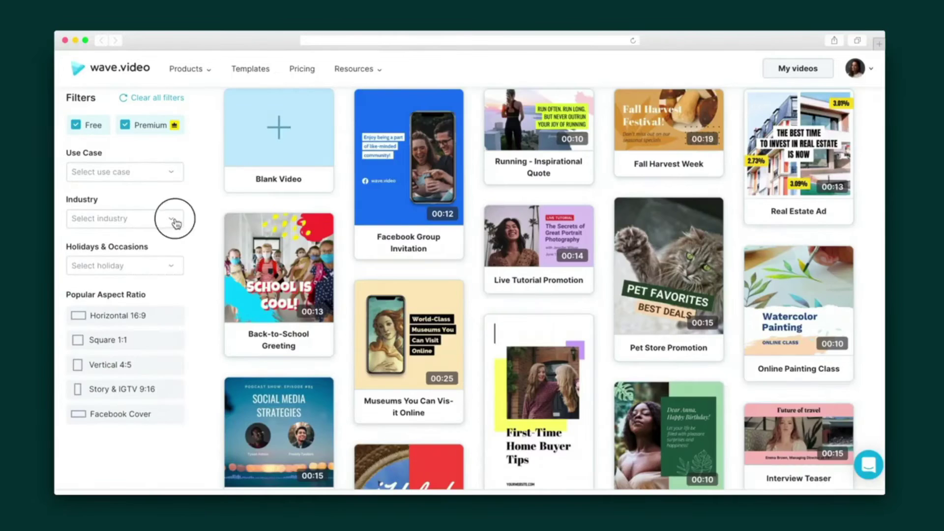
click(176, 221)
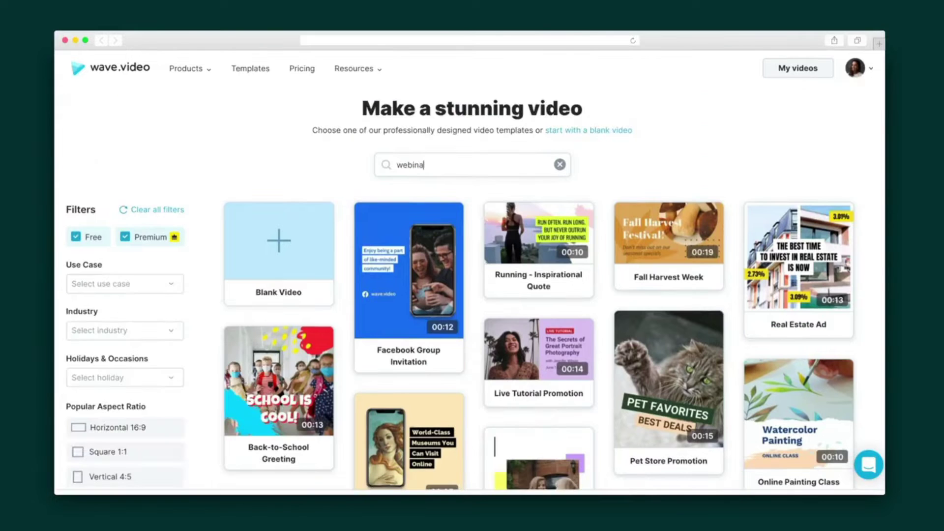
click(411, 354)
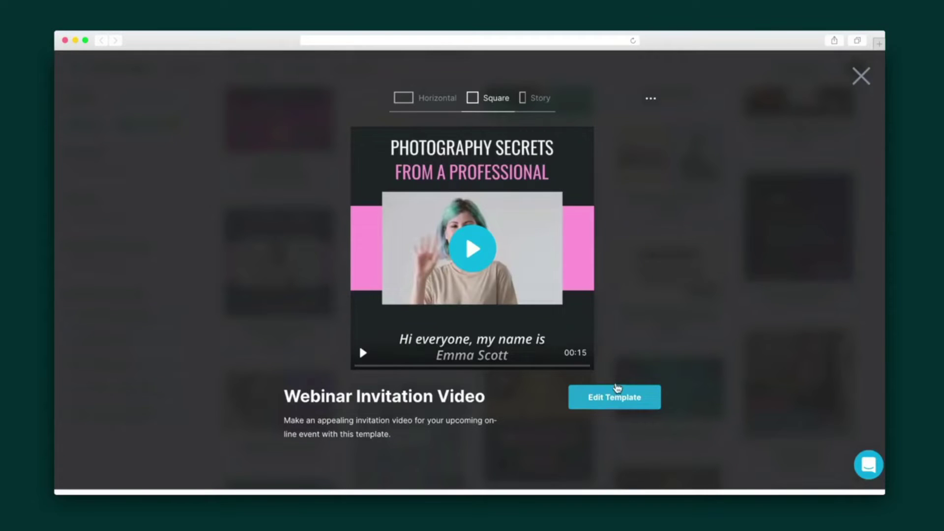
click(615, 396)
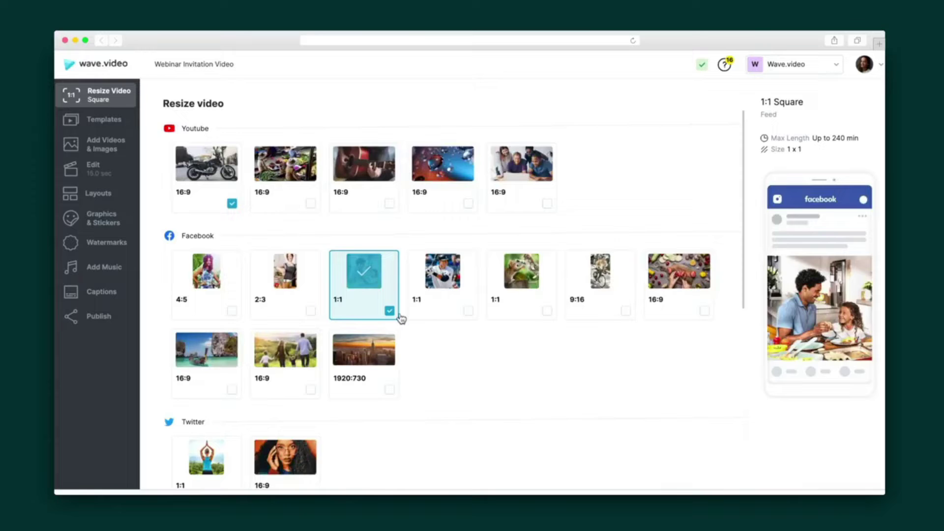
Search the music library for happy-themed tracks
scroll(422, 341, down, 3)
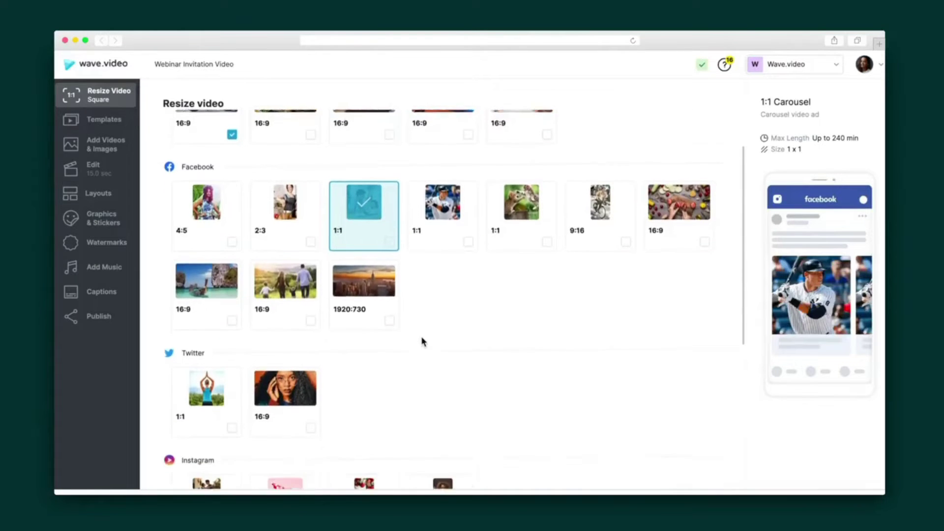
scroll(423, 341, down, 2)
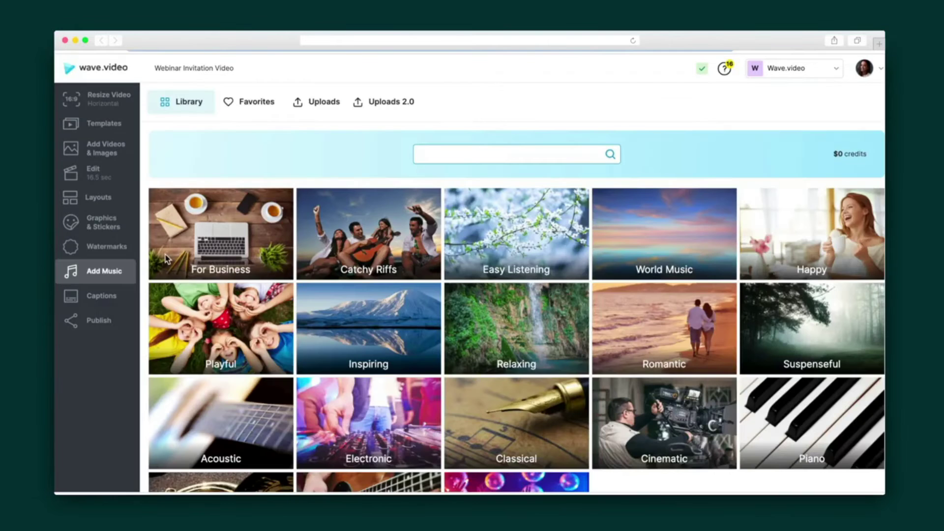
click(796, 243)
Trim the clip and apply the Zoom in transition between clips
scroll(636, 270, down, 1)
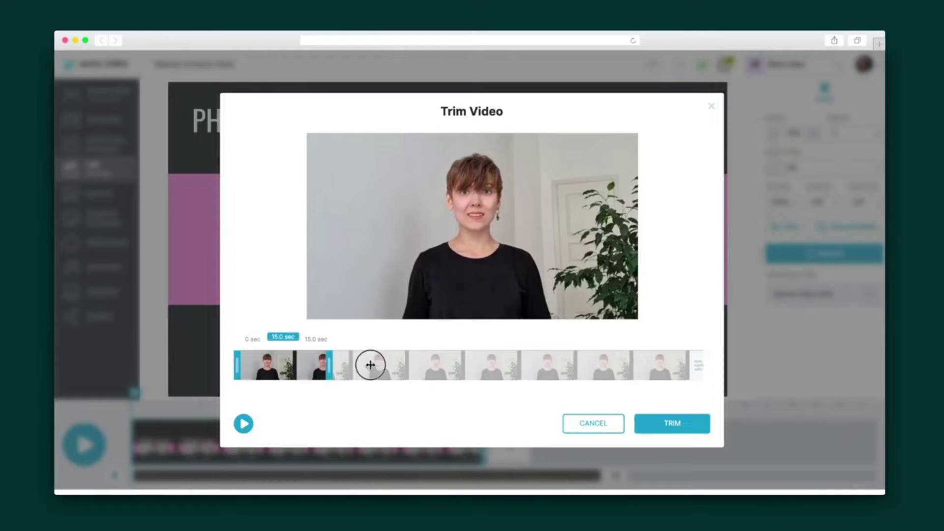
drag(369, 362, 316, 365)
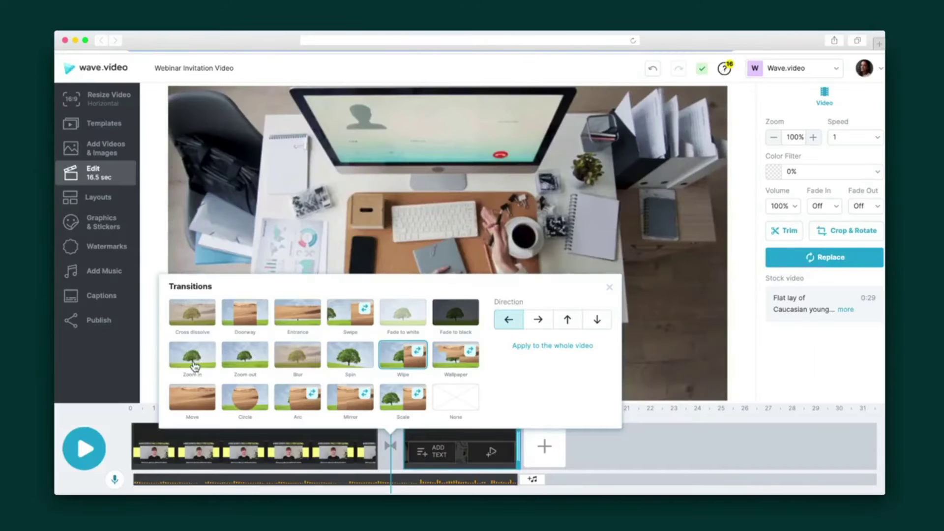
click(194, 365)
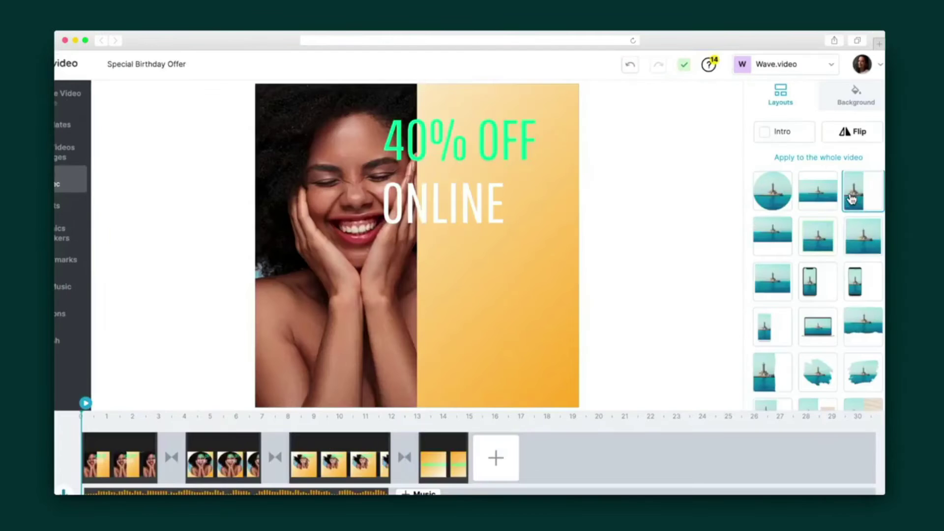
Apply a brush-stroke layout and reposition the photo inside its mask
click(816, 372)
click(450, 301)
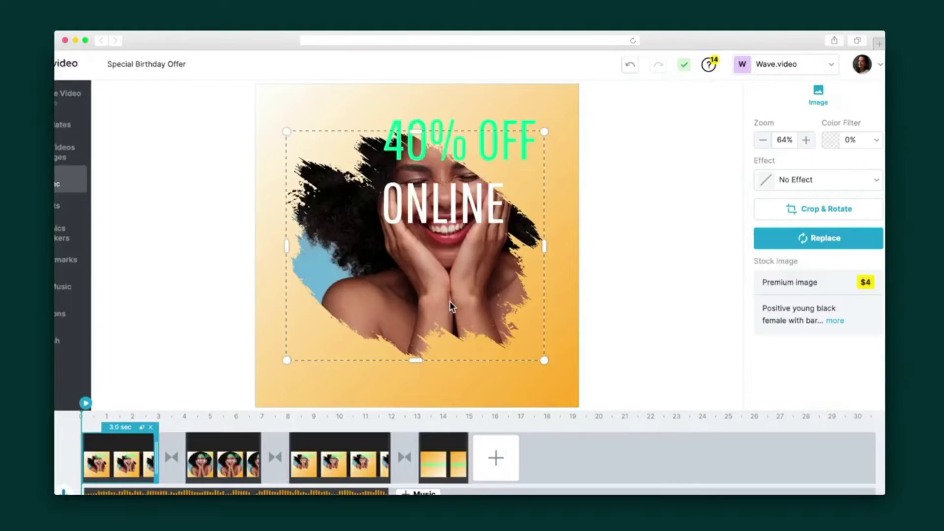
drag(470, 314, 449, 276)
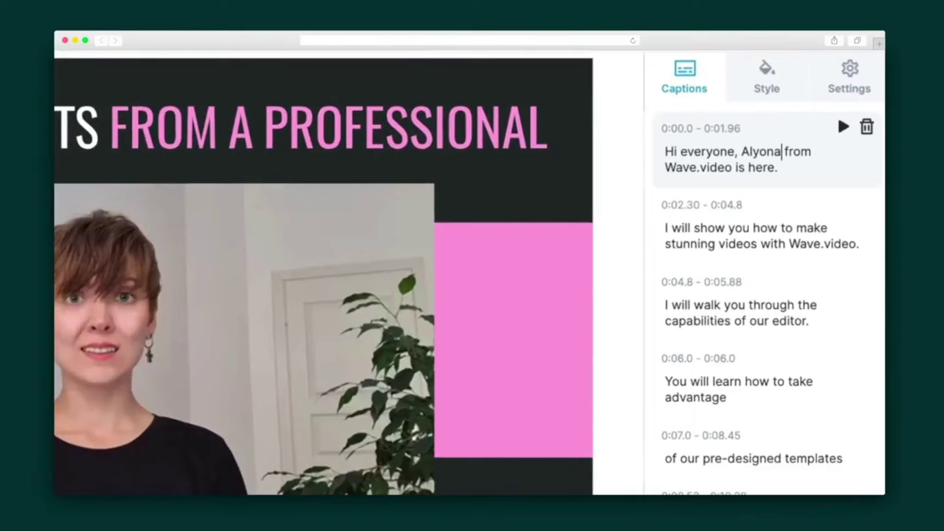
Set the caption text colour to brand swatch #292A2B and change the caption background colour
click(773, 93)
click(679, 241)
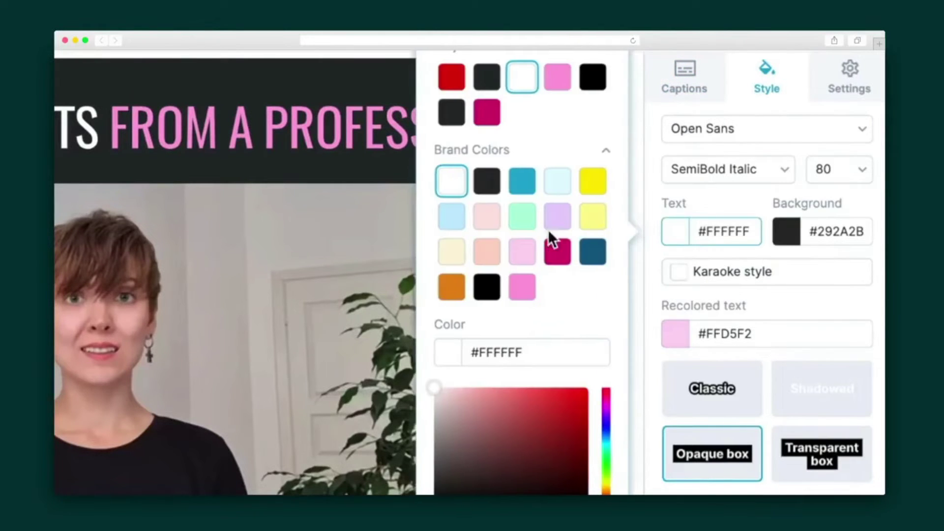
click(487, 183)
click(787, 242)
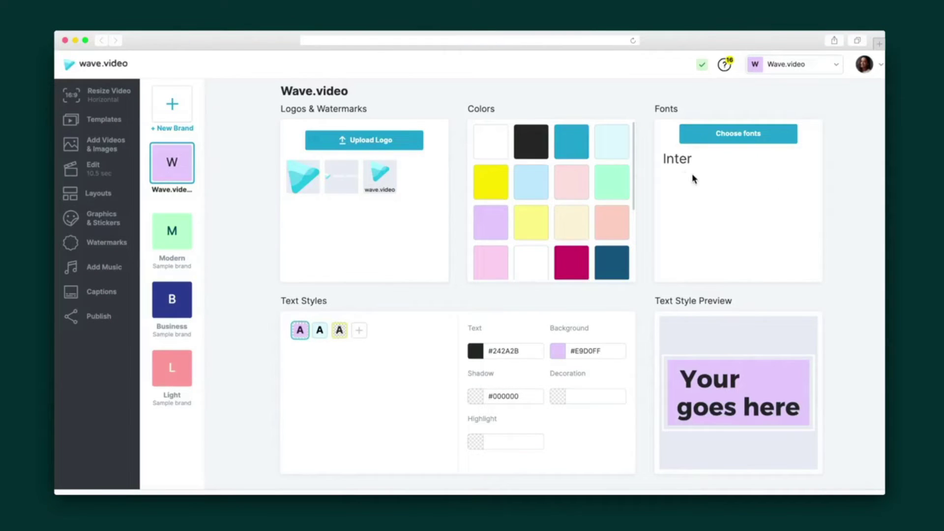
Use the centred call-to-action layout on the yellow half, insert the brand logo, and edit 'sign up now'
click(823, 138)
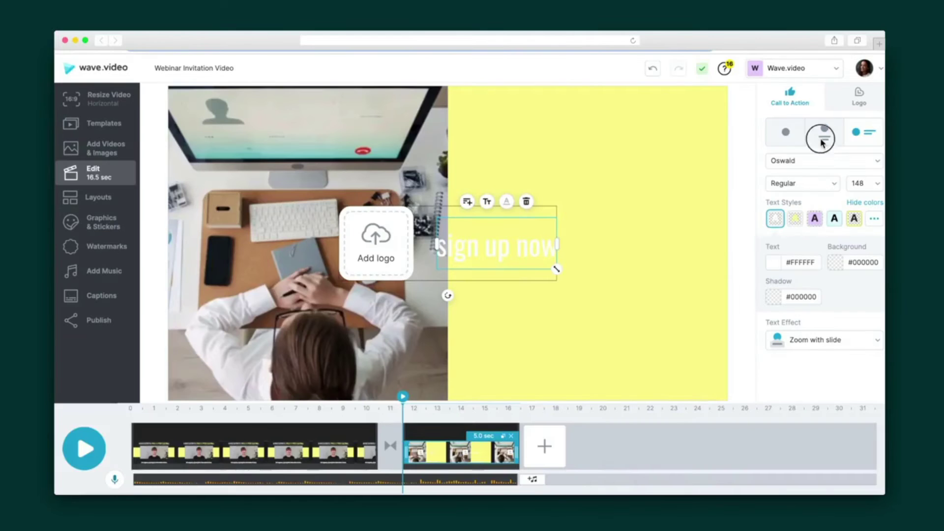
drag(450, 166, 594, 165)
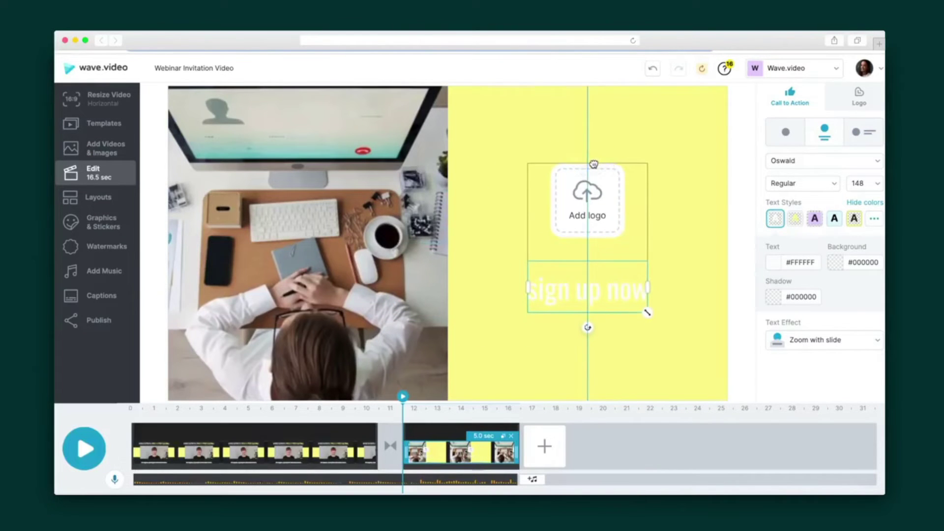
click(590, 190)
click(603, 295)
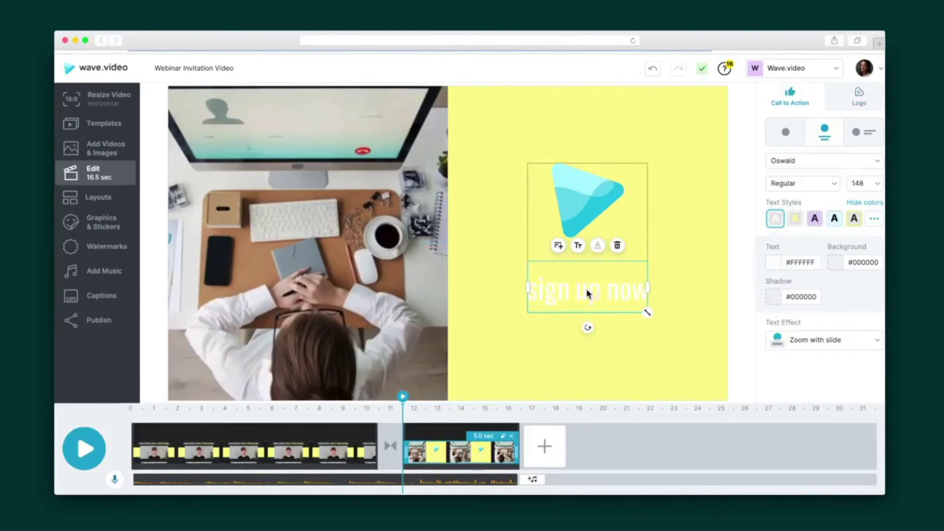
click(587, 293)
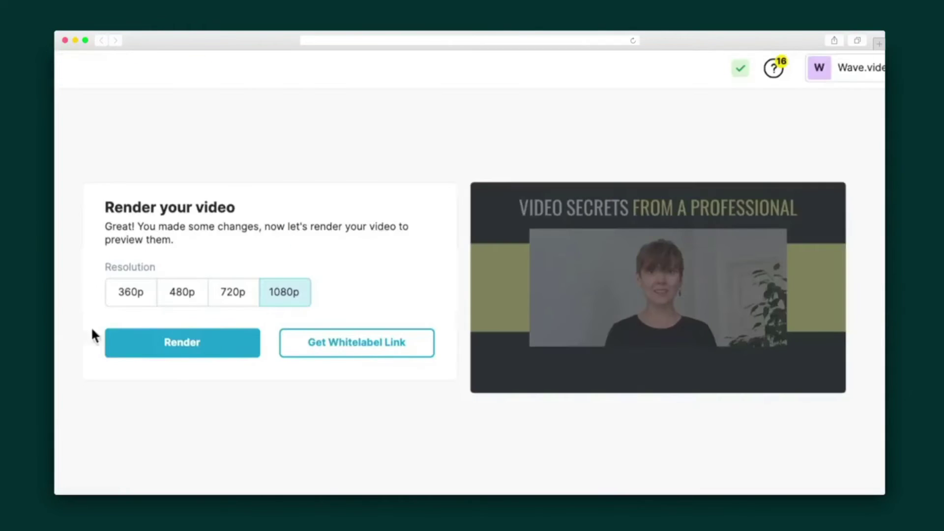
Render the video at 1080p
click(156, 352)
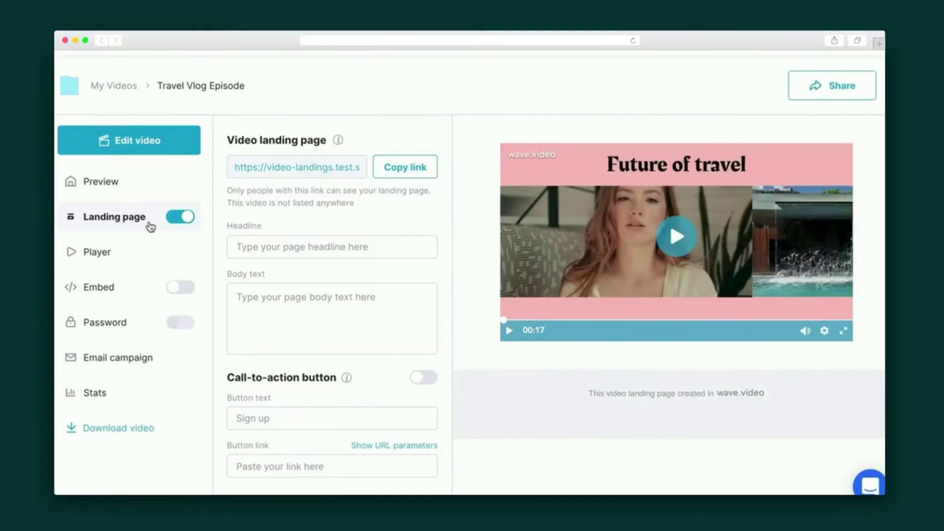
Enter the Episode 13 headline and paste the host description as the landing page body text
click(332, 246)
text(Travel with me: Episode 13)
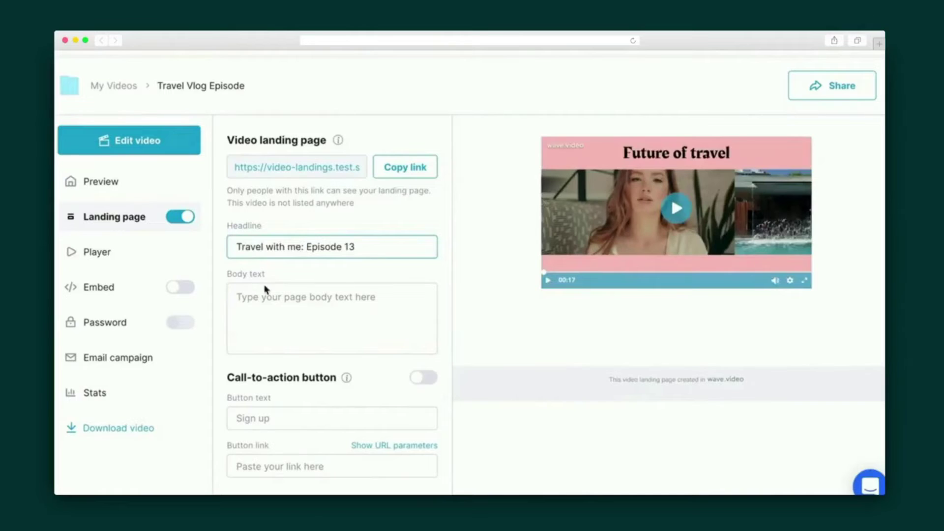
click(265, 292)
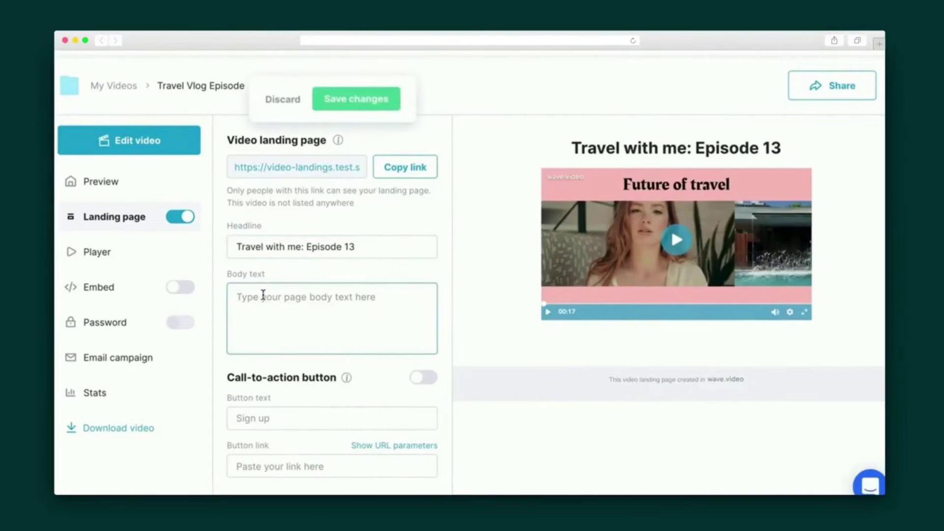
text(Hosted by Janette Calway, each episode interviews guests about their fantastic travel experiences. Tune in!)
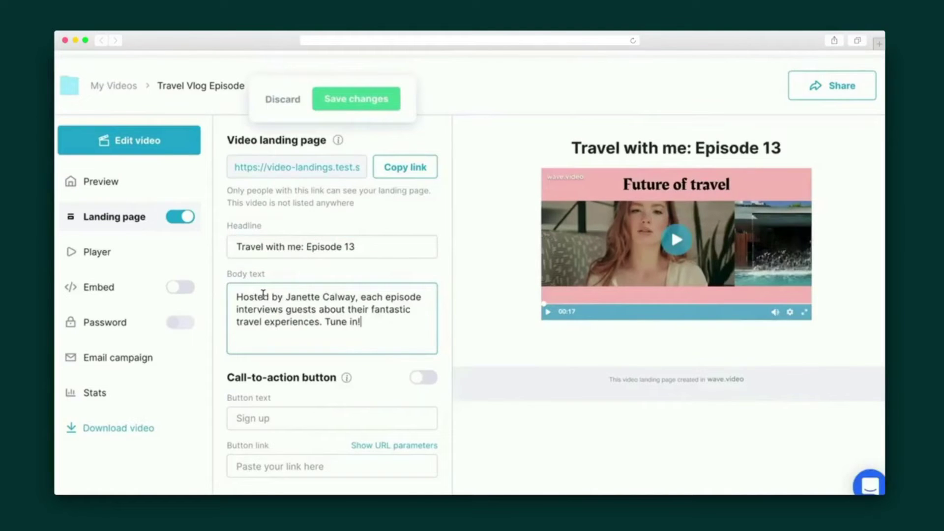
Turn on a Tune in! call-to-action button and fill in the Facebook Pixel tracking ID
click(436, 381)
drag(302, 419, 221, 418)
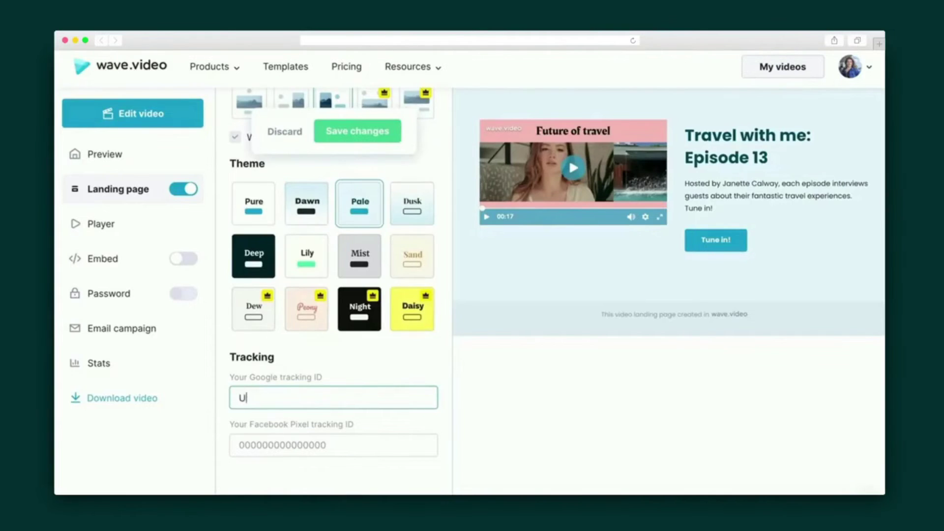
click(335, 454)
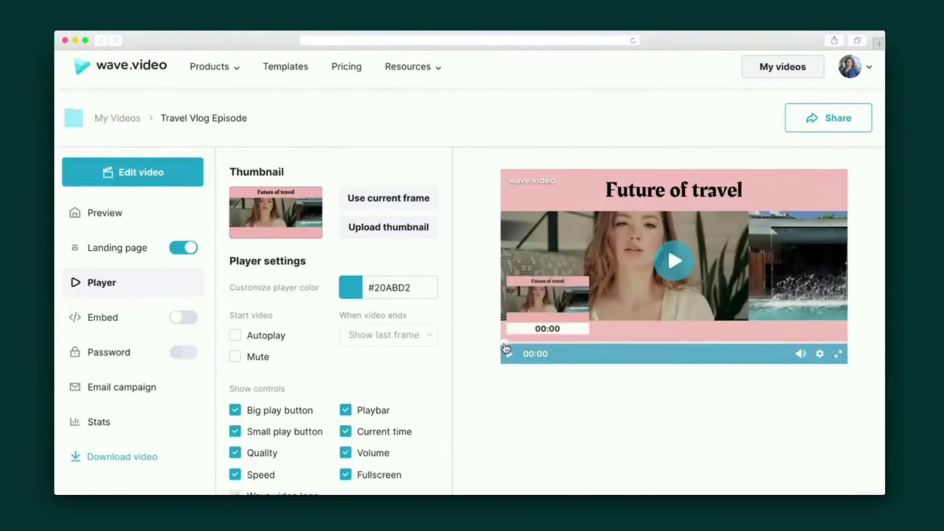
click(544, 343)
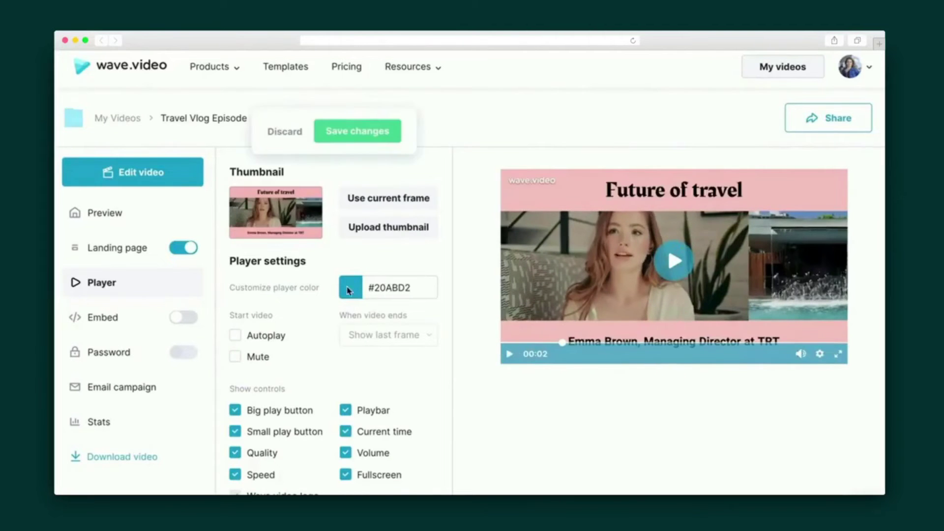
Set the player colour to light lavender #E9D0FF
click(348, 289)
drag(316, 322, 315, 302)
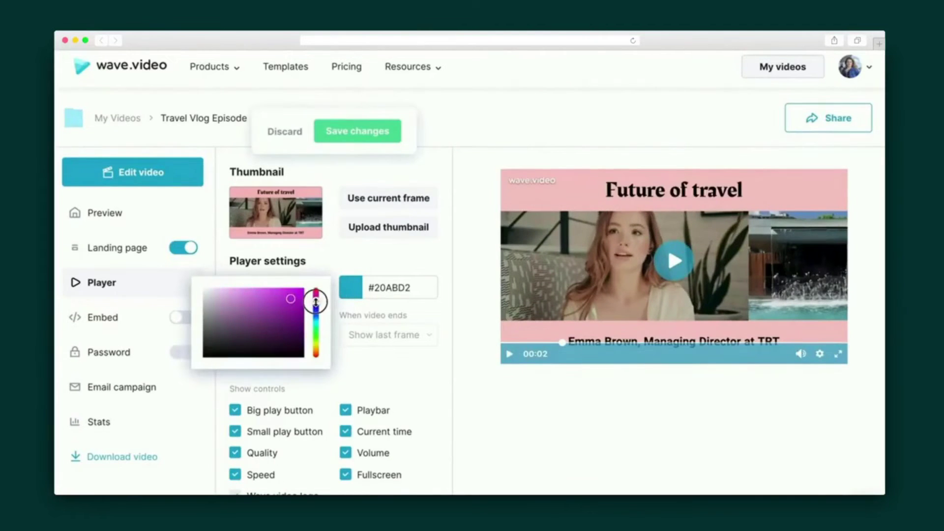
click(402, 292)
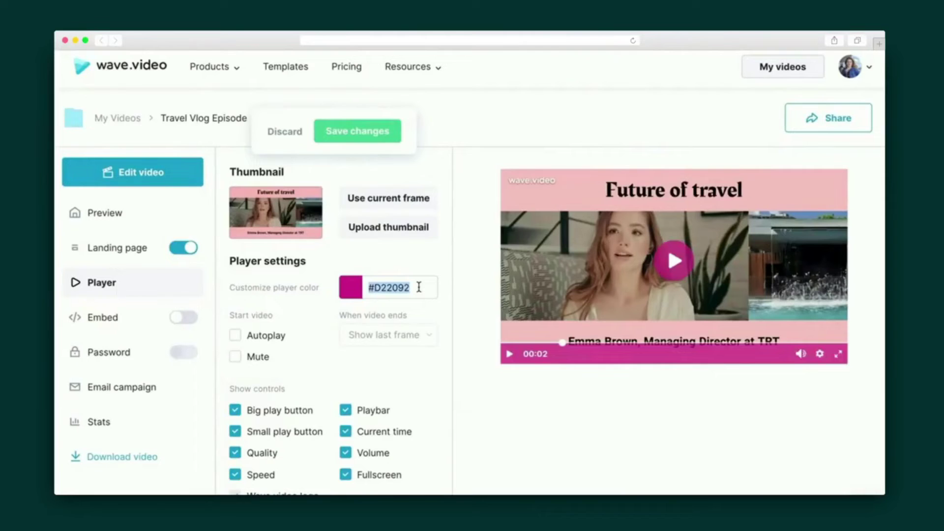
text(#E9D0FF)
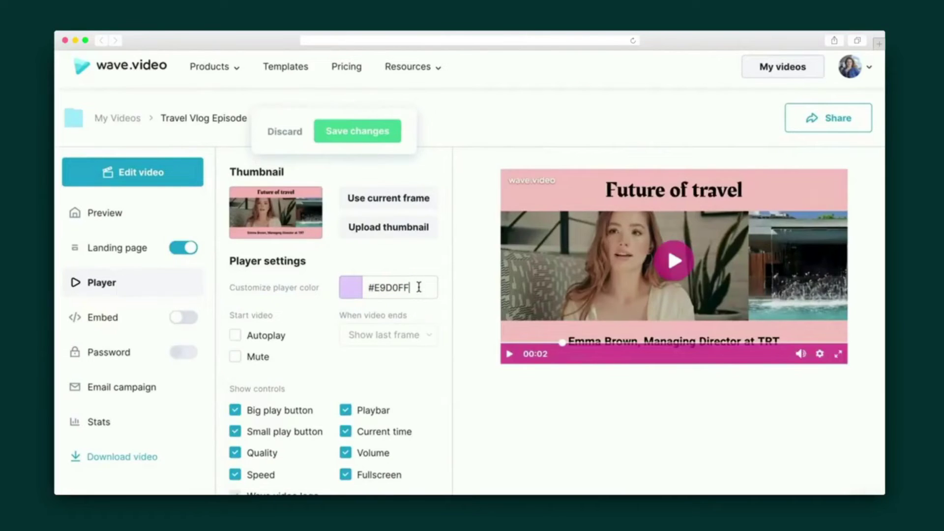
Enter the password message and save the page and player changes
text(n th)
text(e password)
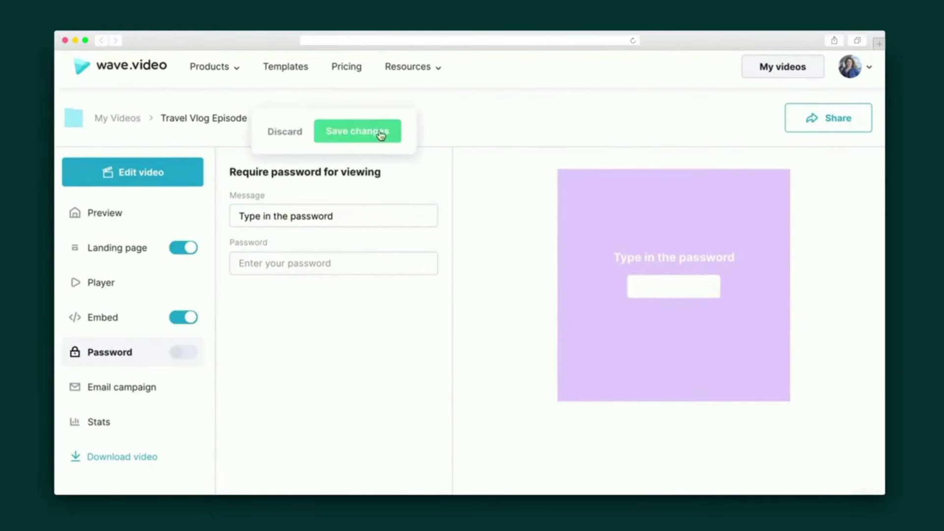
click(384, 131)
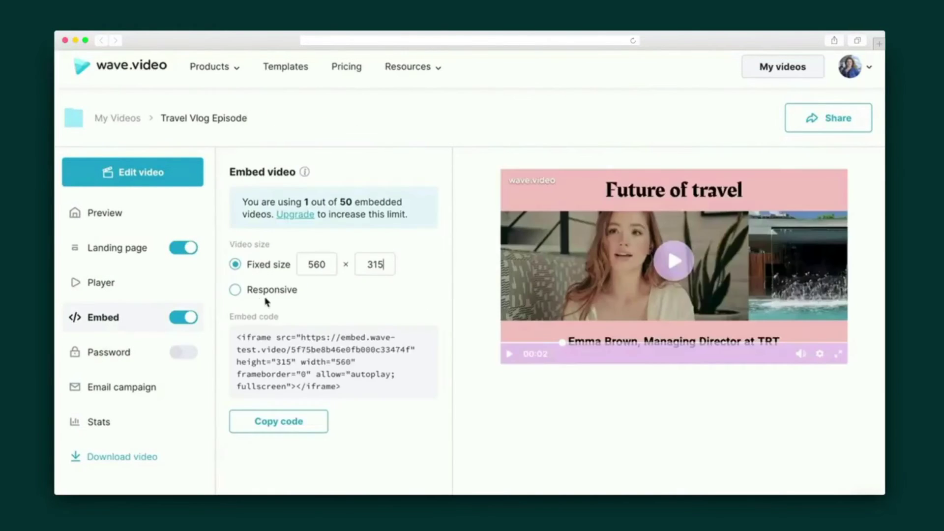
click(154, 389)
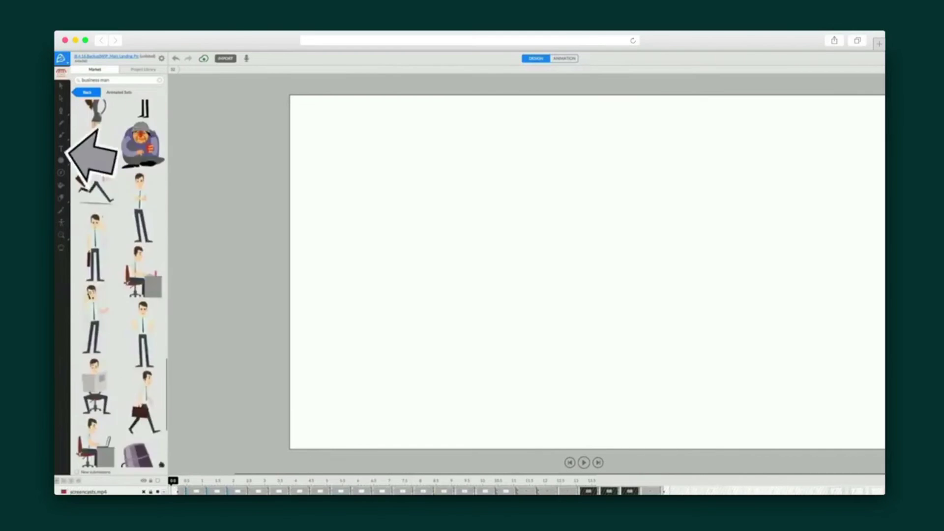
Place the running businessman from the Market onto the stage
drag(126, 143, 566, 302)
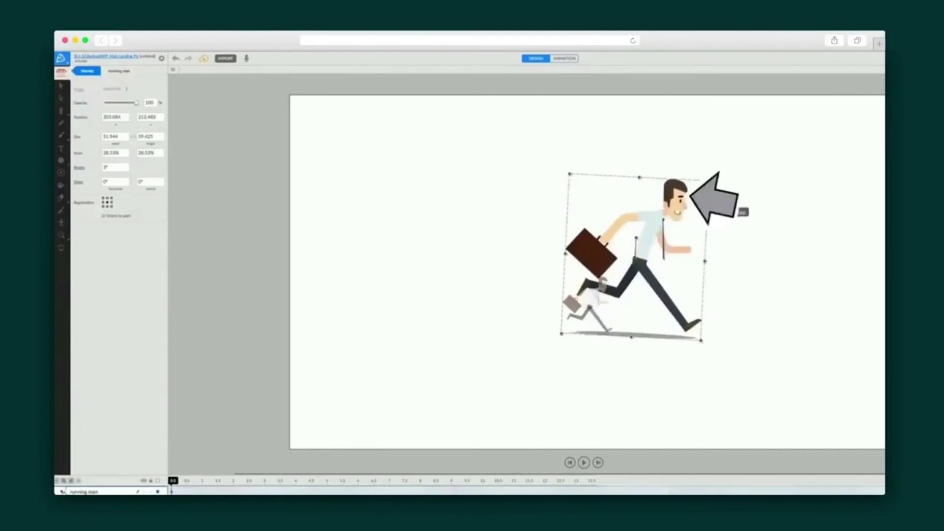
click(61, 72)
click(87, 92)
Add the pagoda background, move the horseback bandit left, and play the animation
click(89, 147)
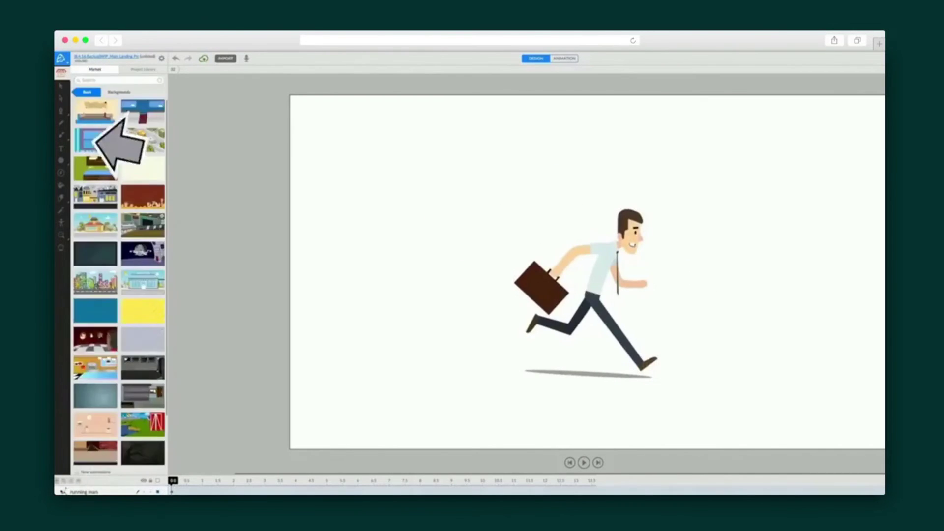
scroll(87, 307, down, 15)
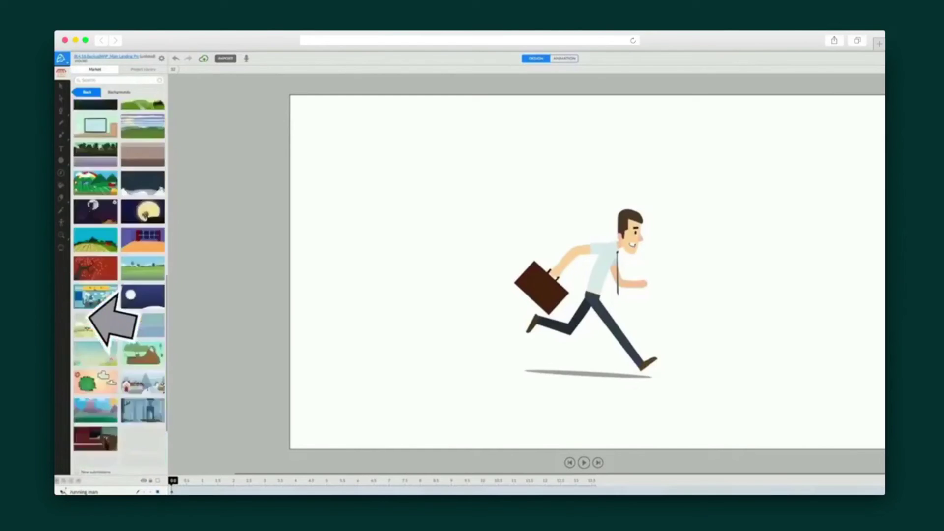
scroll(88, 319, down, 5)
drag(97, 178, 516, 443)
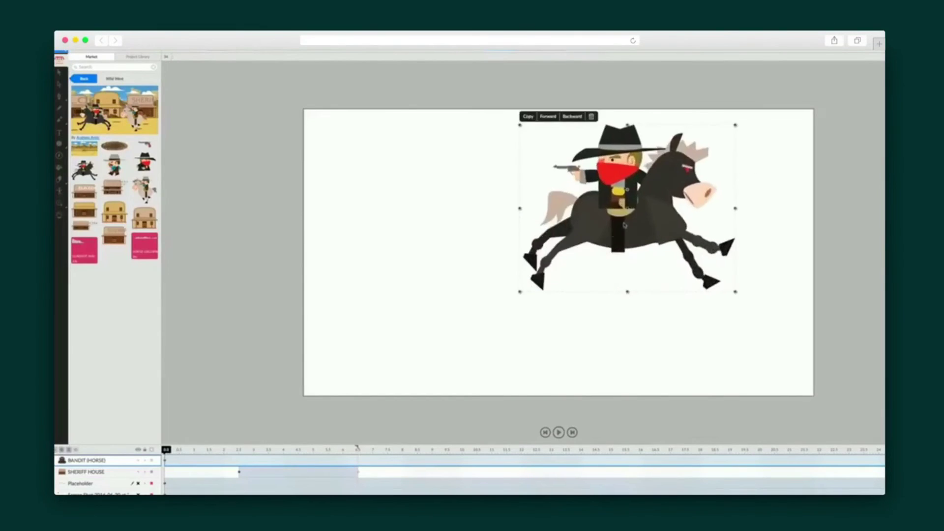
drag(664, 204, 586, 254)
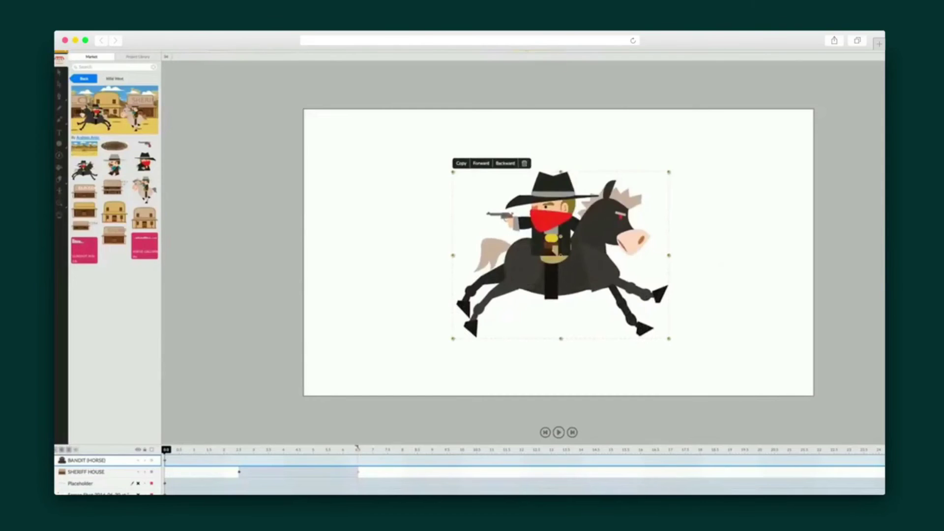
click(560, 433)
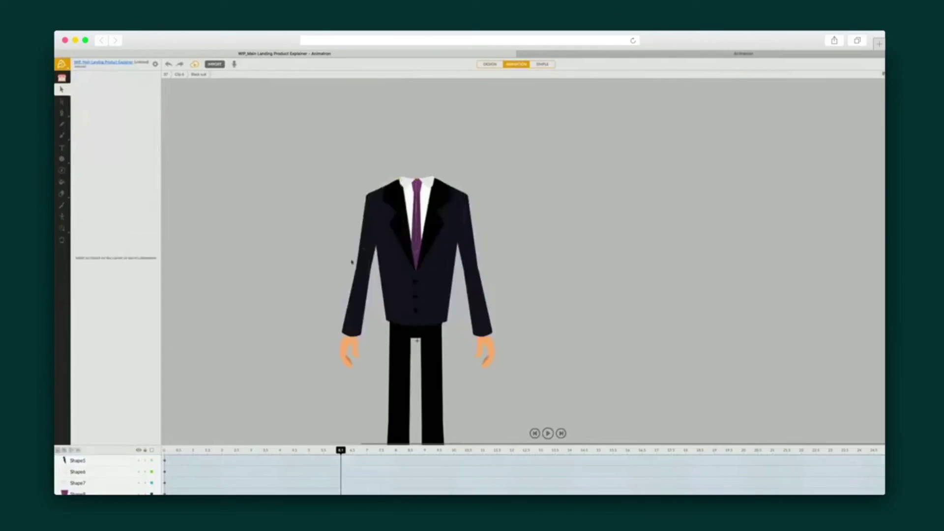
Replace the character's solid black jacket fill with a pattern fill from the library
click(351, 263)
click(145, 86)
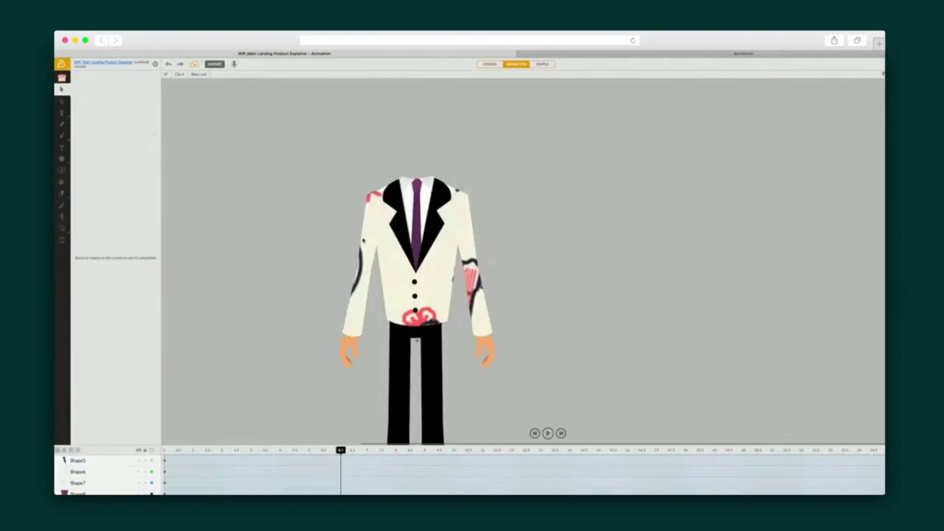